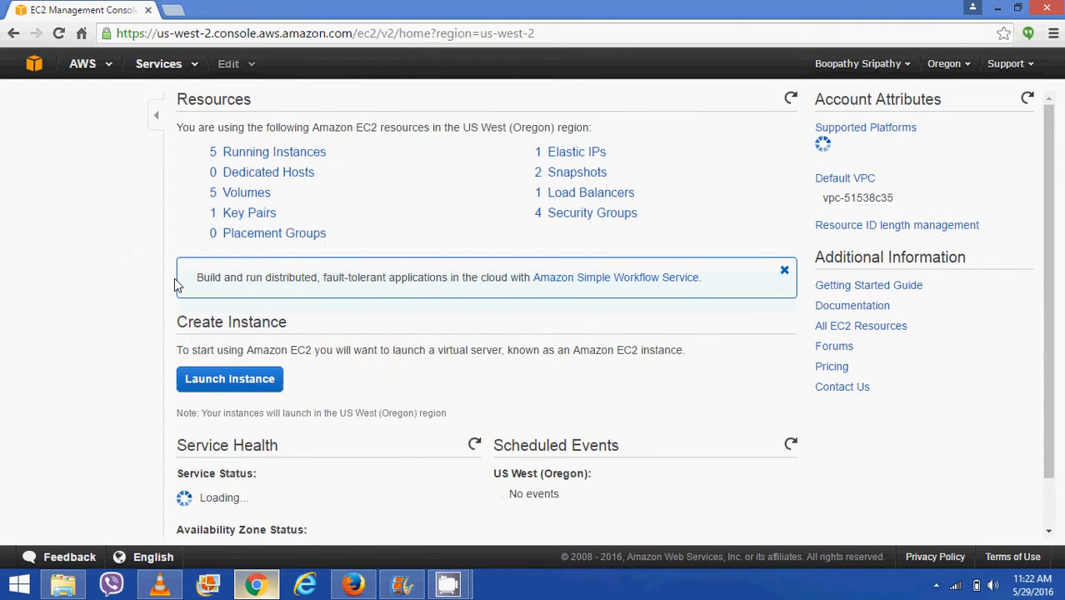
Review the list of running EC2 instances and the allocated Elastic IP address with its associated instance.
left_click(286, 164)
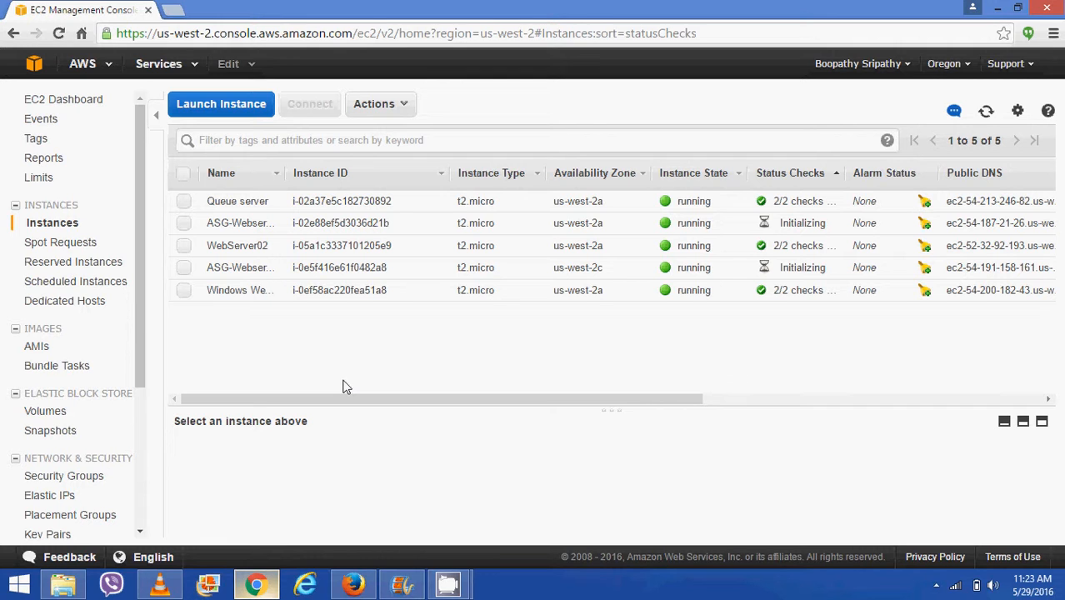
left_click(138, 533)
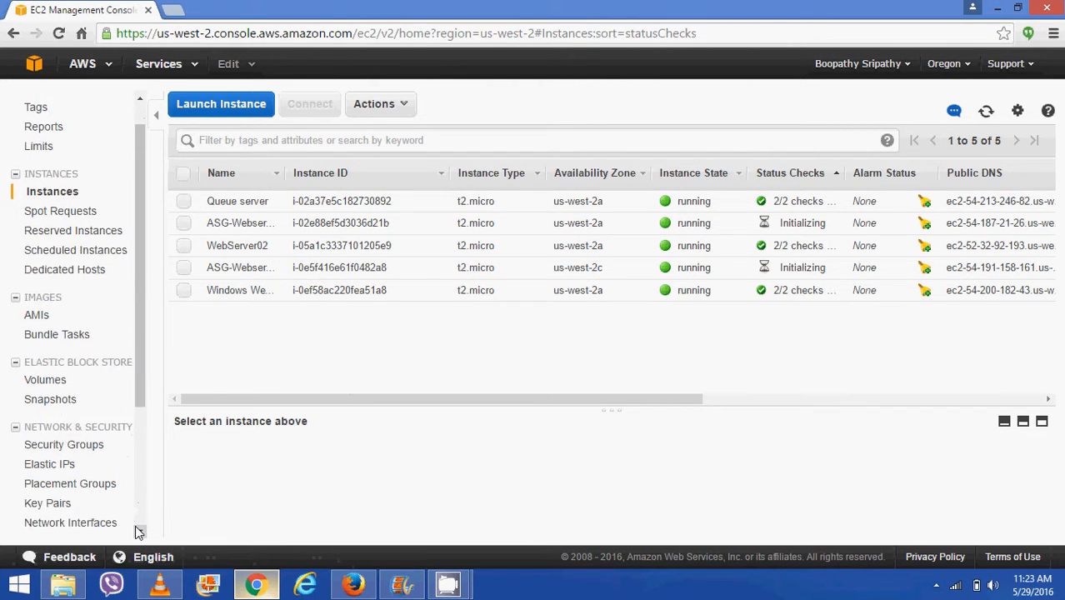
left_click(46, 467)
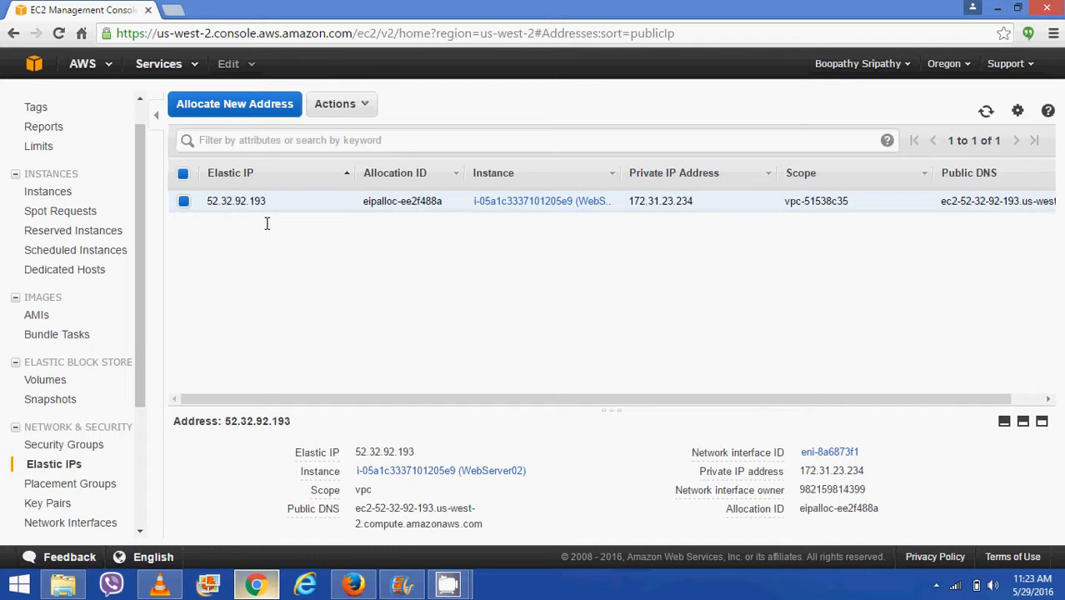
Show the DinoStoreLB load balancer's description and copy its DNS name.
left_click(140, 531)
left_click(141, 531)
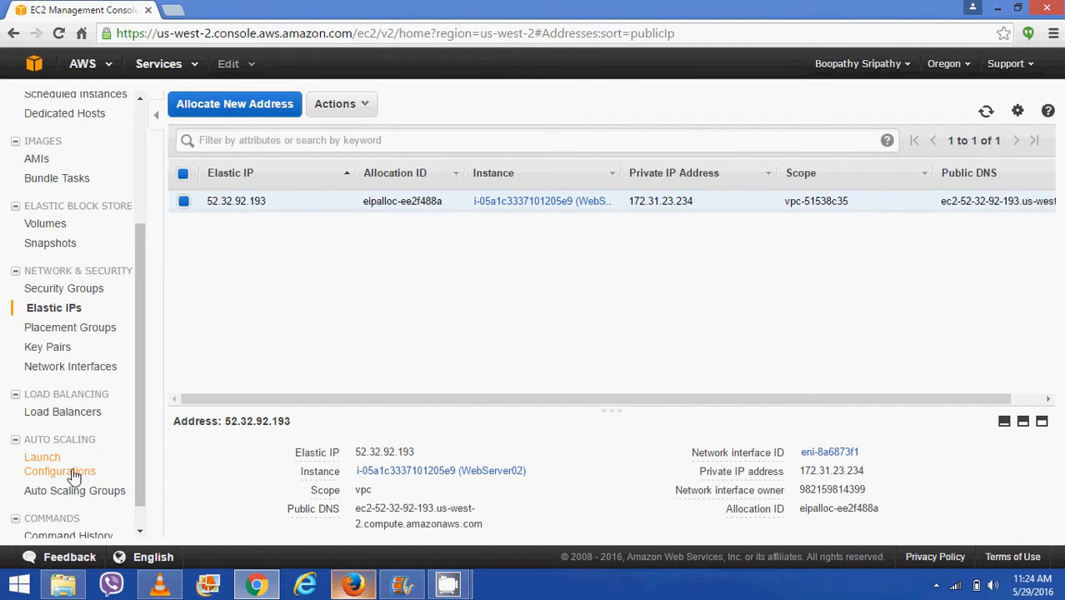
left_click(84, 417)
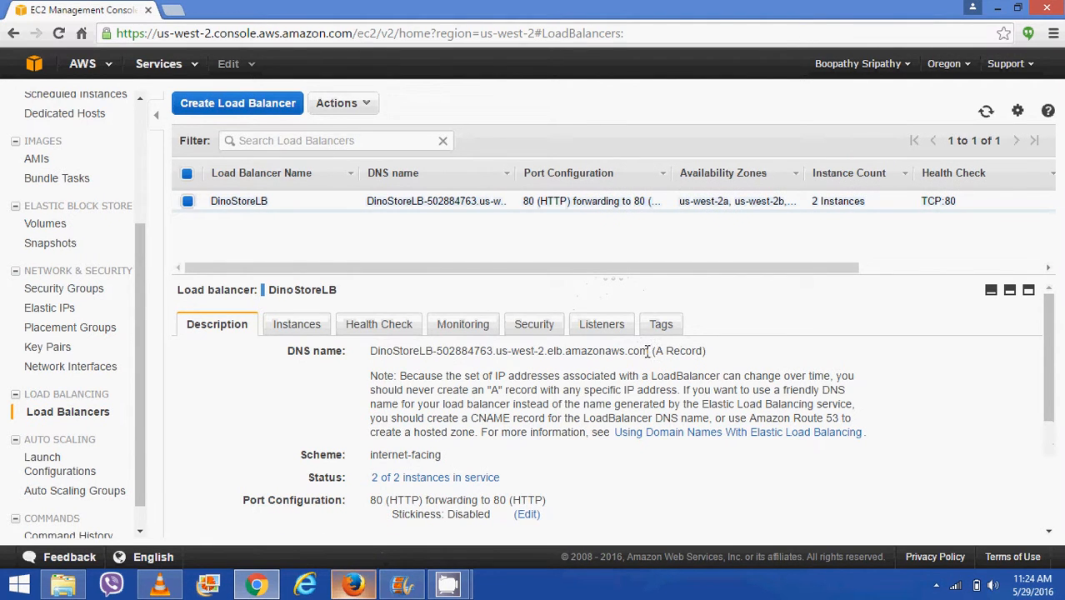
left_click_drag(648, 351, 372, 354)
key("ctrl+c")
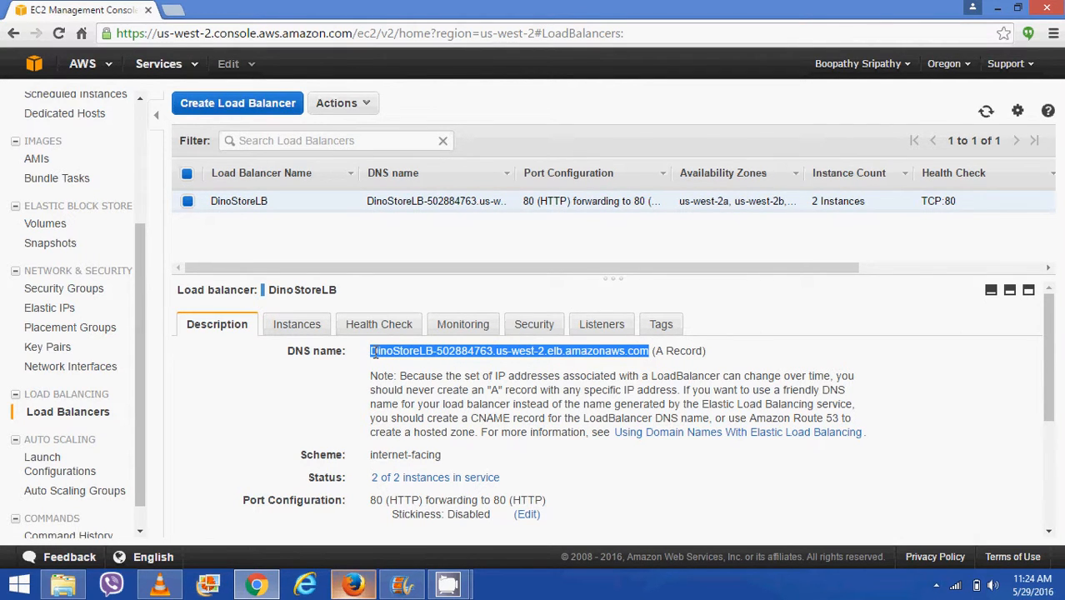
Load the /neT702.DinoStore/ page through the copied DNS name in a new browser tab, then return to the AWS console home.
left_click(175, 13)
key("ctrl+v")
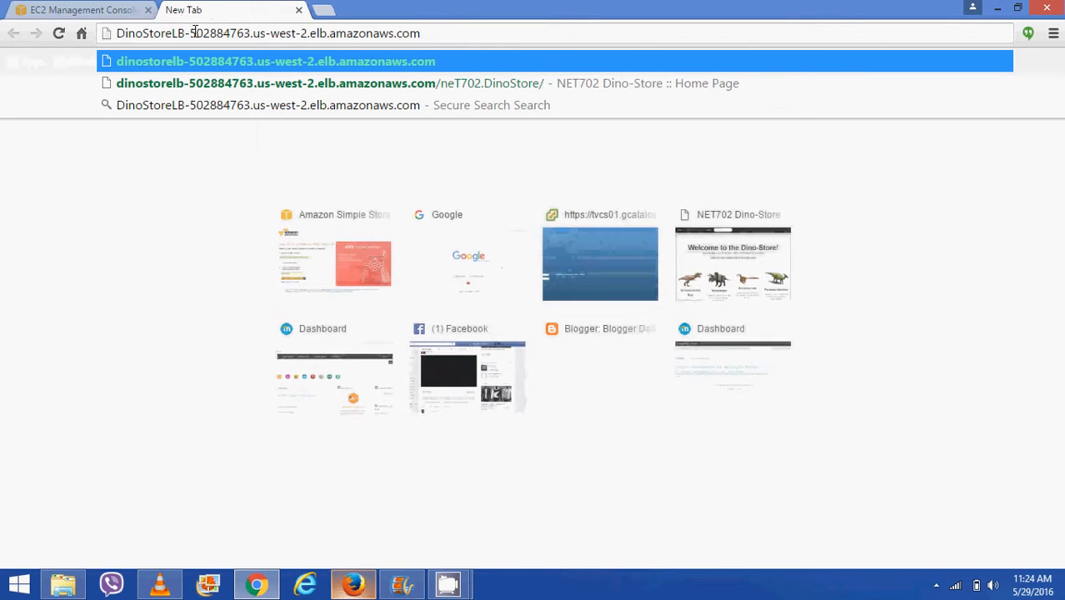
left_click(201, 87)
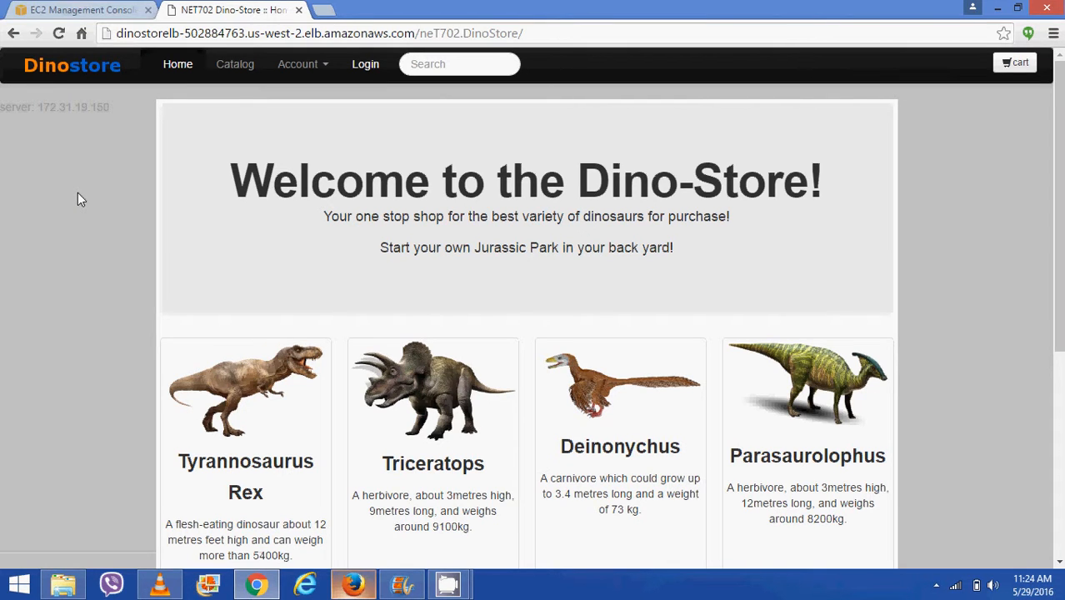
left_click(75, 10)
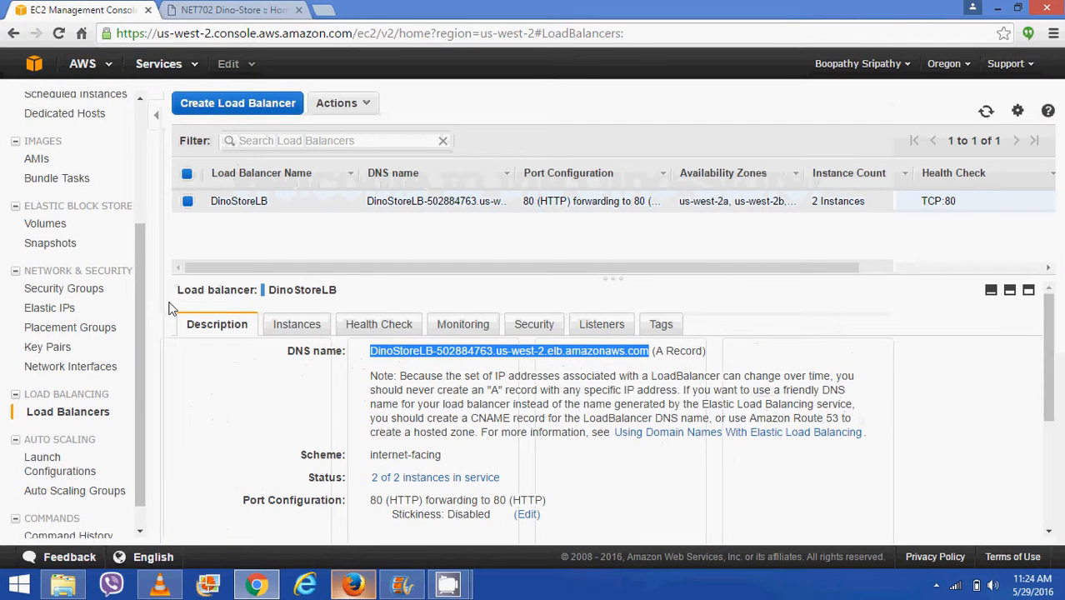
left_click(35, 67)
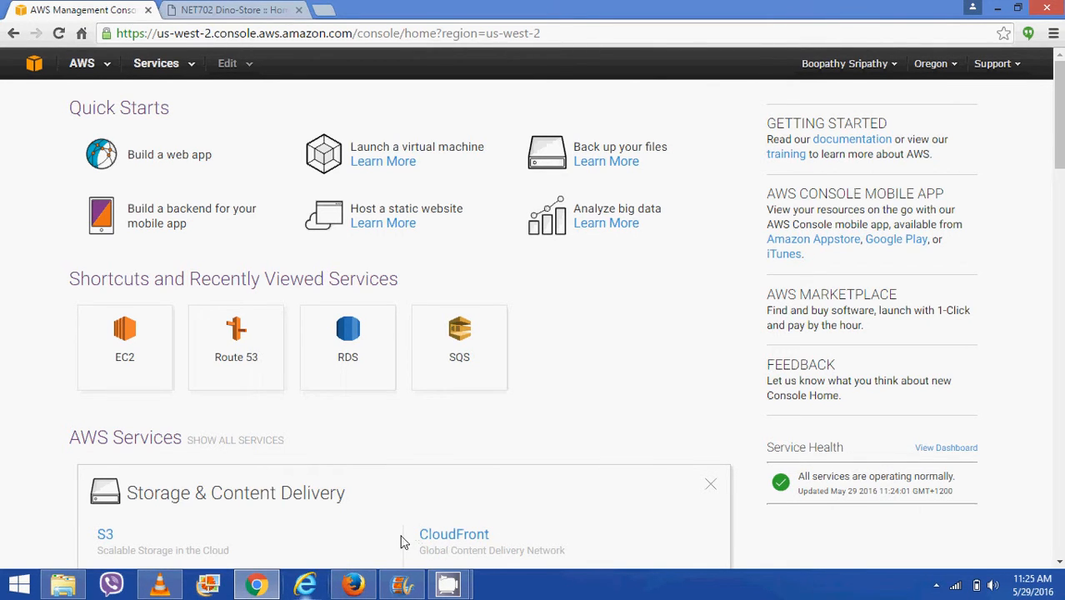
Switch to Firefox, sign in to the Namecheap account with the prefilled credentials and show the domain list.
left_click(353, 584)
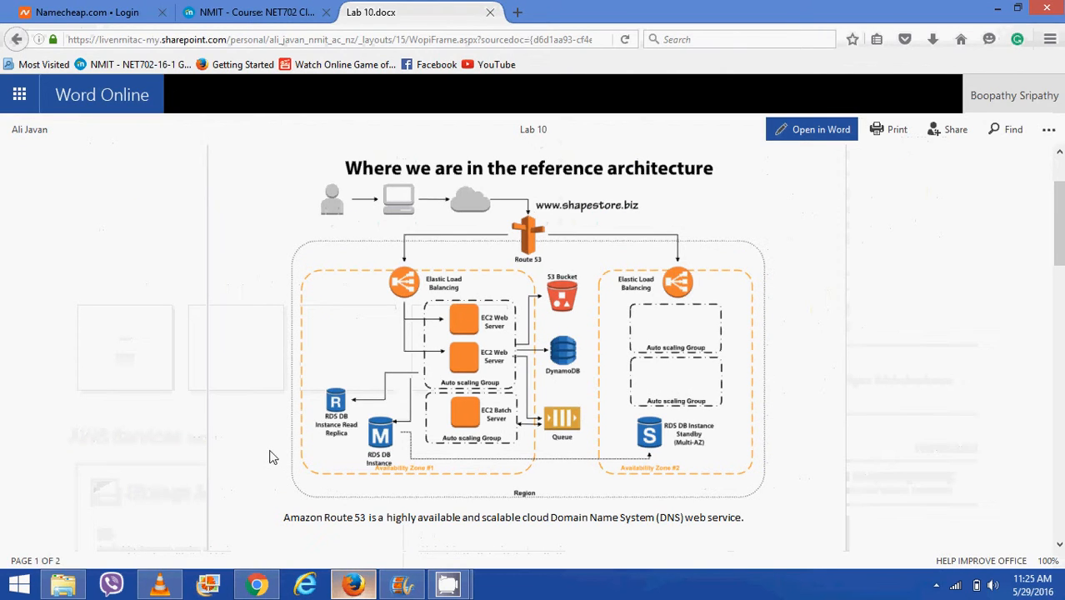
left_click(67, 12)
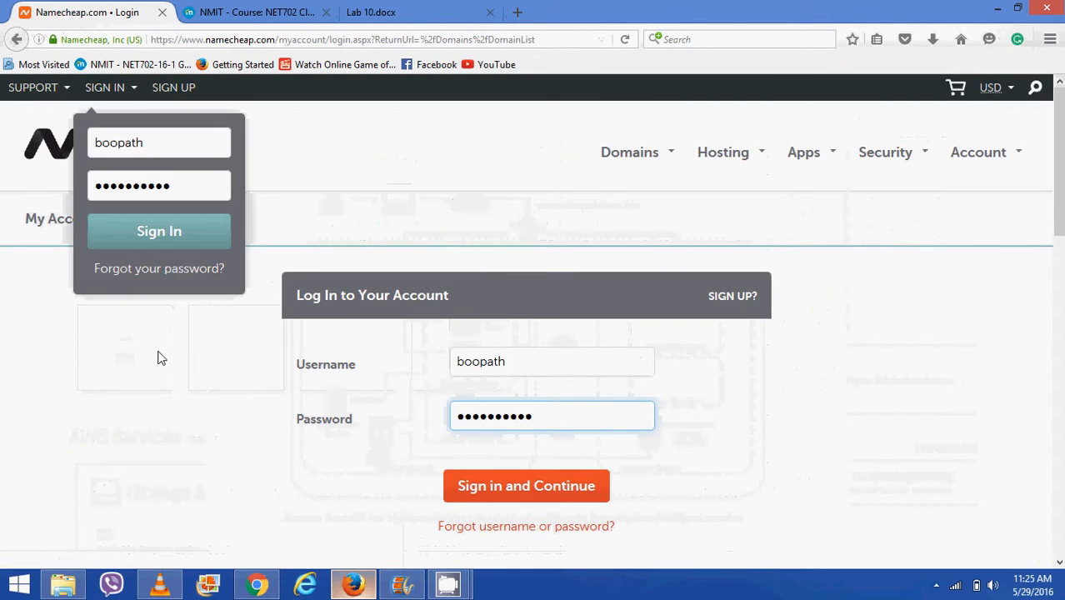
left_click(103, 434)
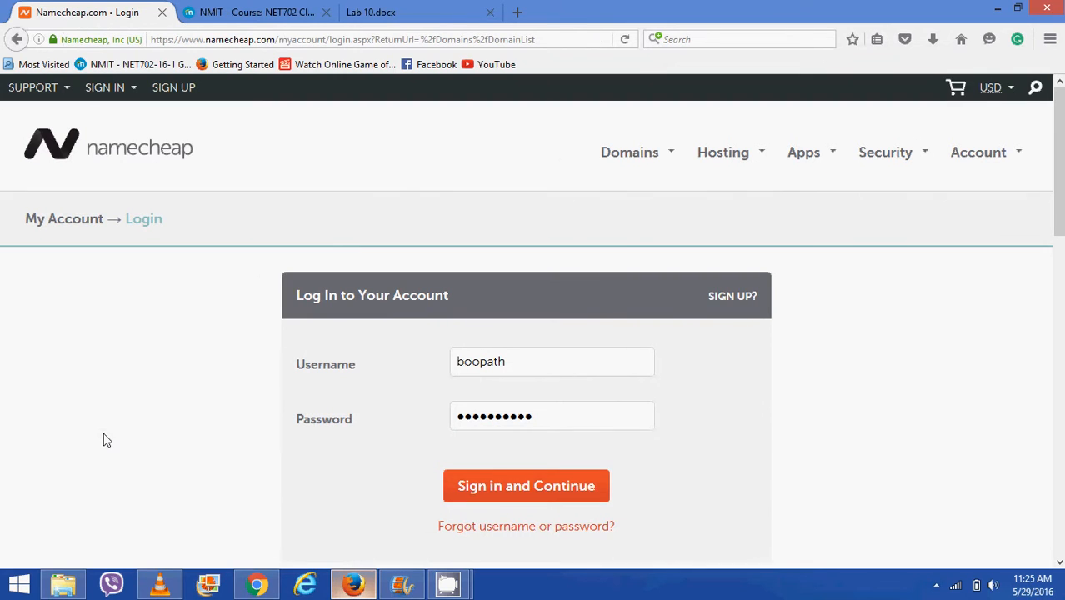
left_click(522, 492)
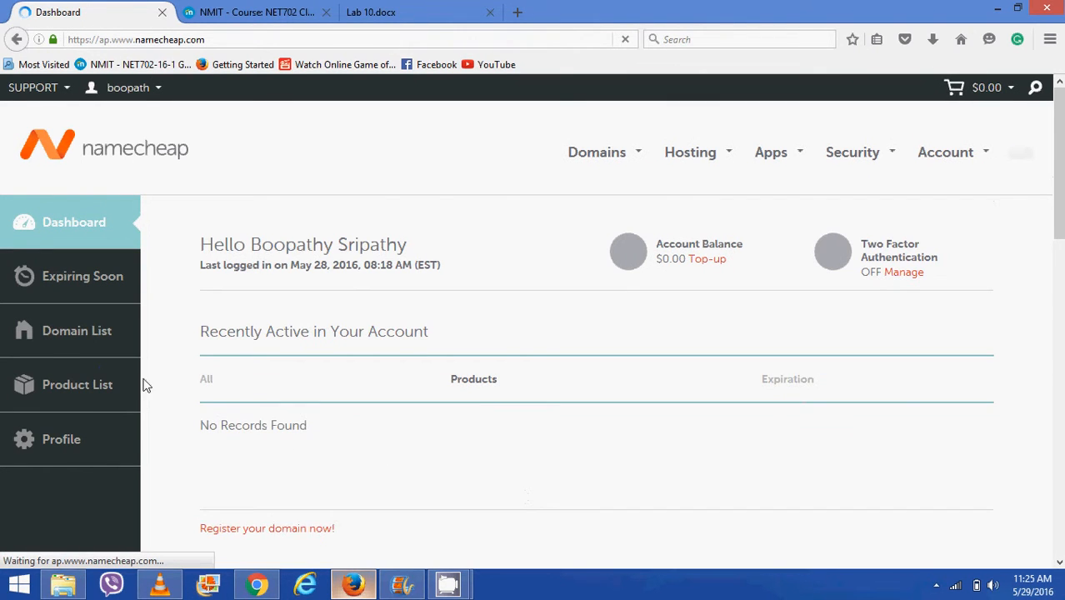
left_click(78, 342)
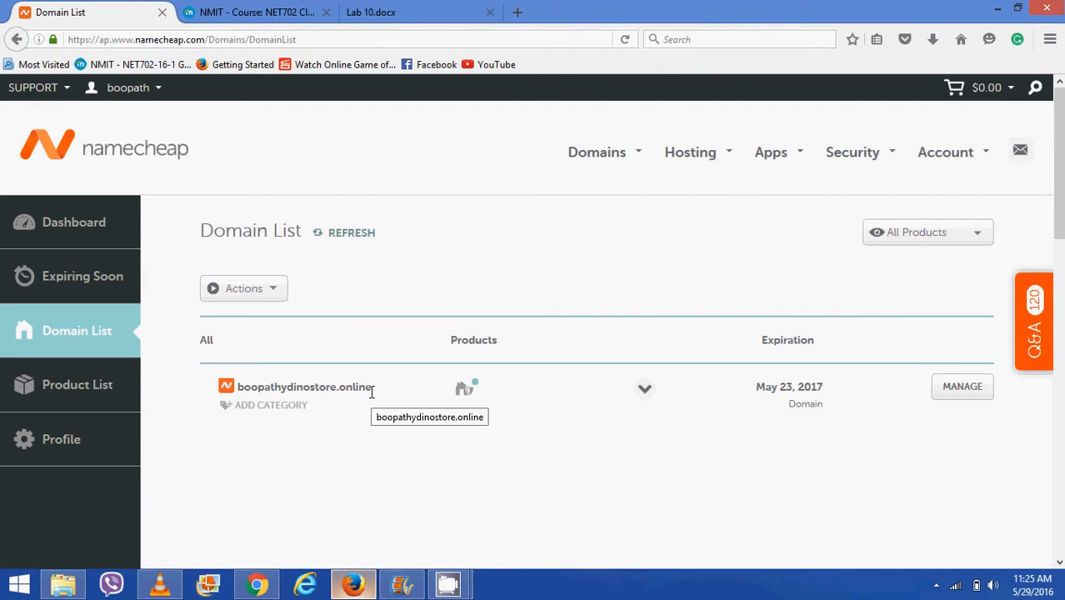
Switch to Chrome and view the details and name servers of the Dino-Store domain's hosted zone in Route 53.
left_click(271, 588)
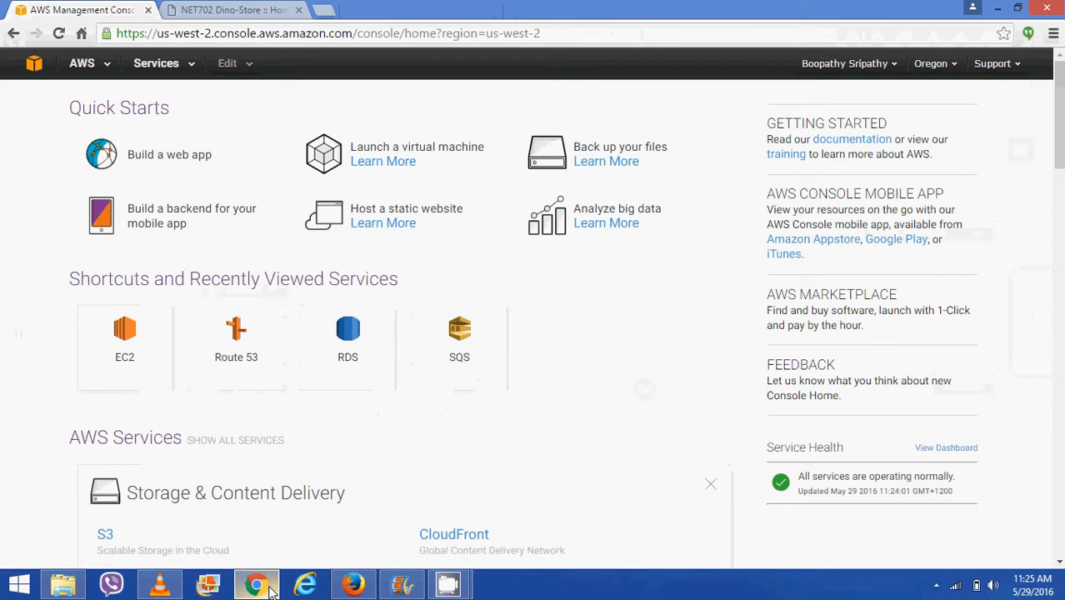
left_click(238, 348)
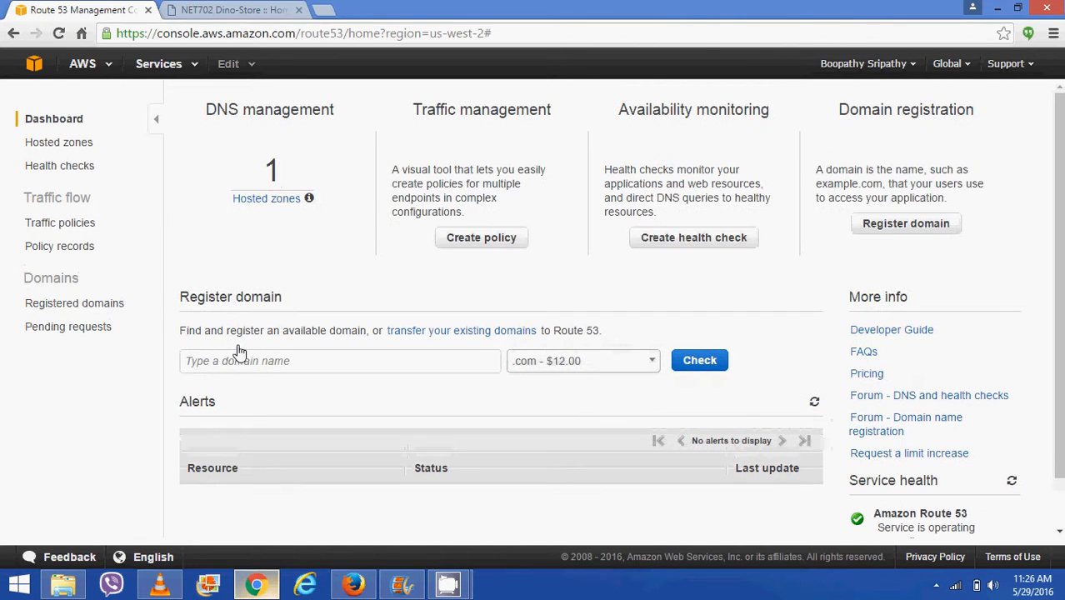
left_click(73, 143)
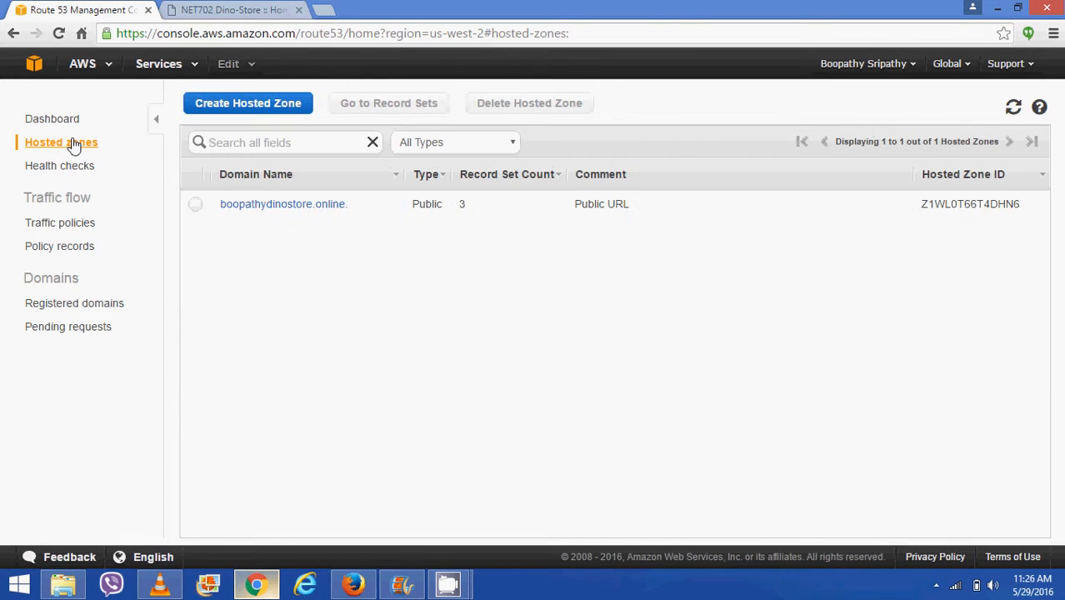
left_click(196, 206)
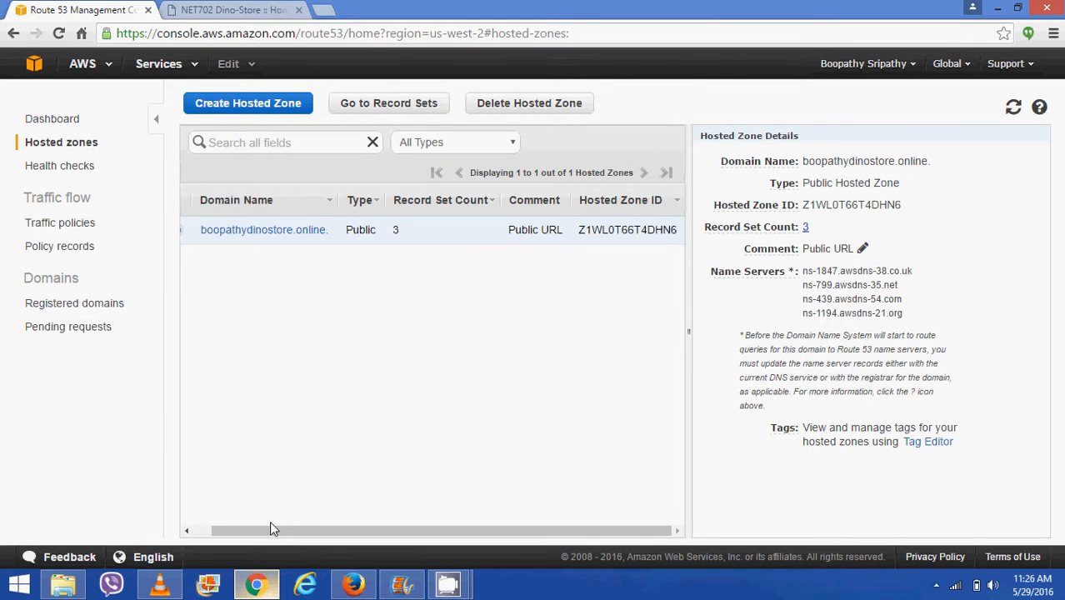
mouse_move(264, 526)
left_mouse_down()
mouse_move(205, 530)
mouse_move(266, 536)
left_mouse_up()
Switch to Firefox and check the custom DNS nameservers in the Dino-Store domain's management details on Namecheap.
left_click(340, 586)
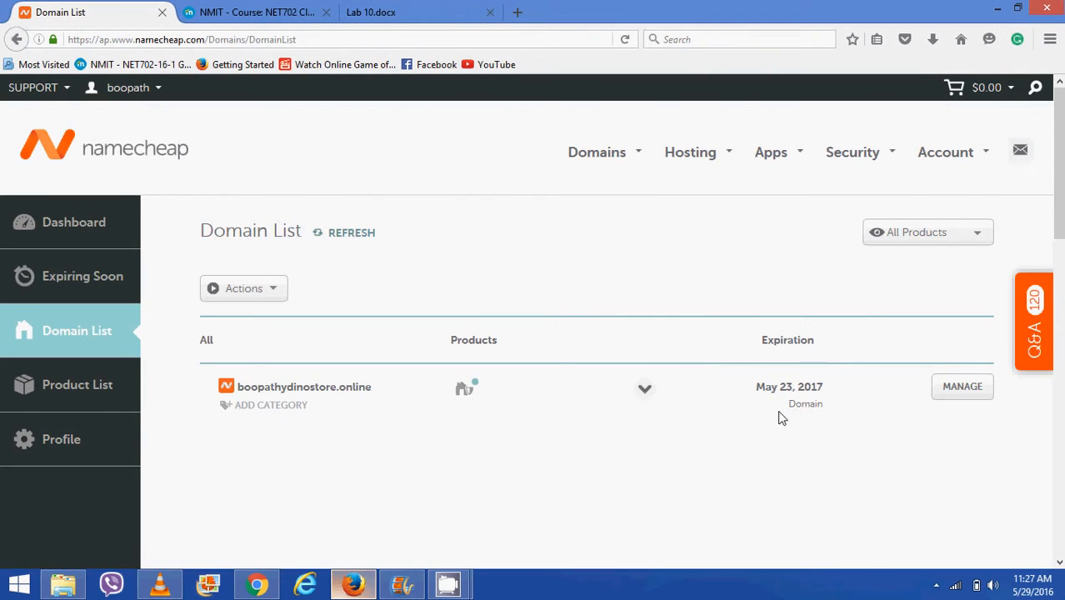
left_click(945, 401)
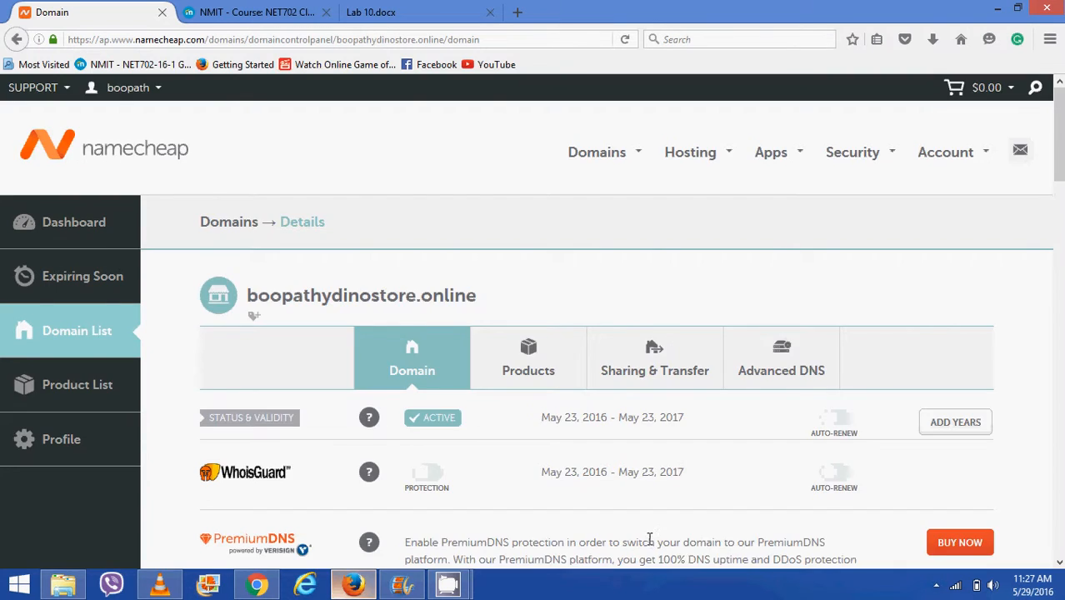
scroll(649, 548, "down", 3)
scroll(649, 547, "down", 2)
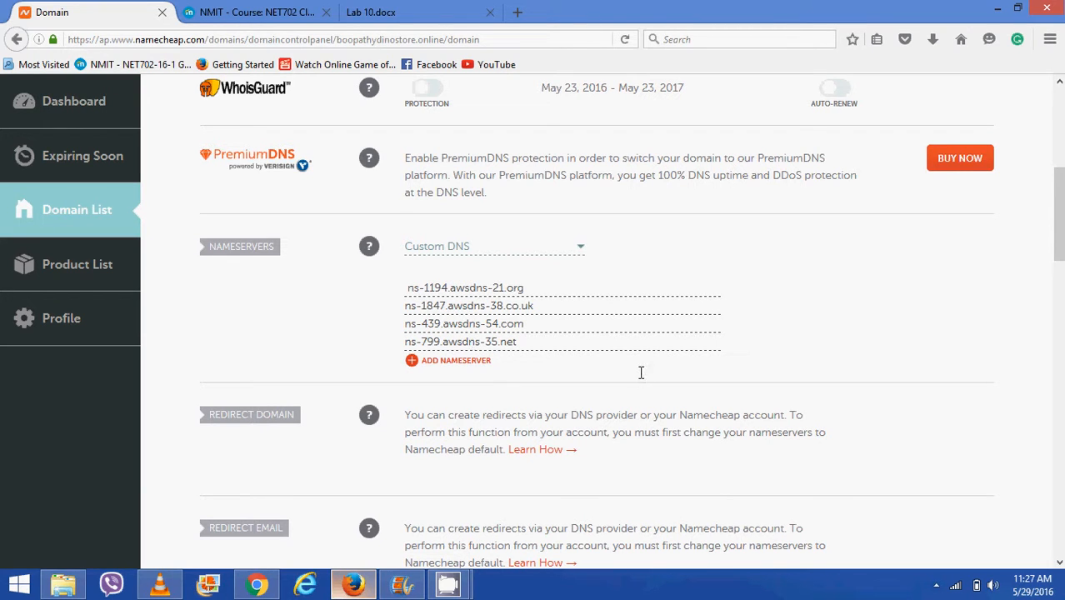
scroll(746, 346, "up", 3)
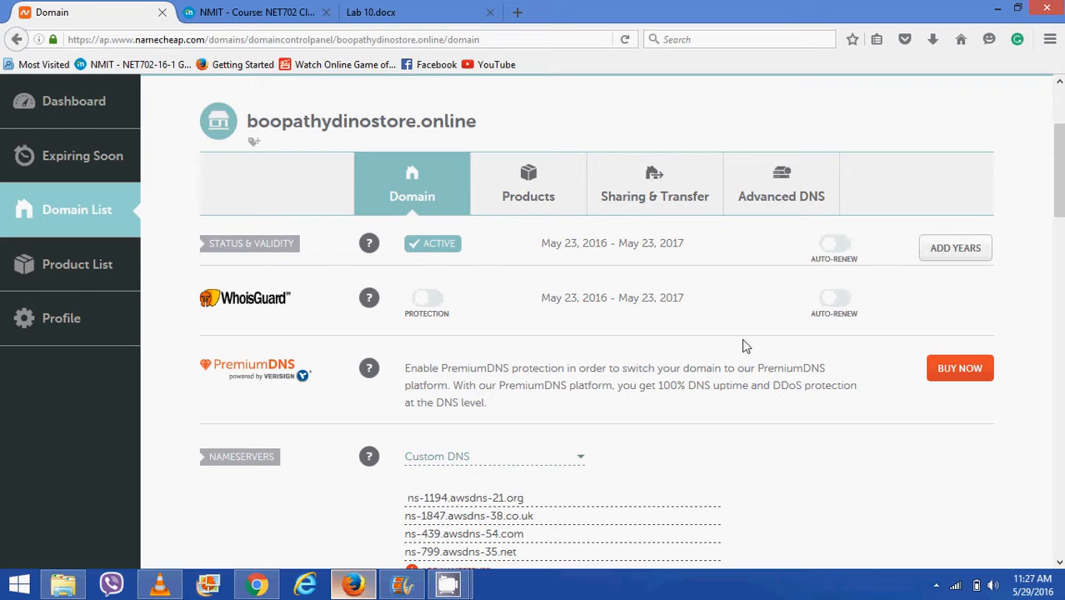
left_click(254, 11)
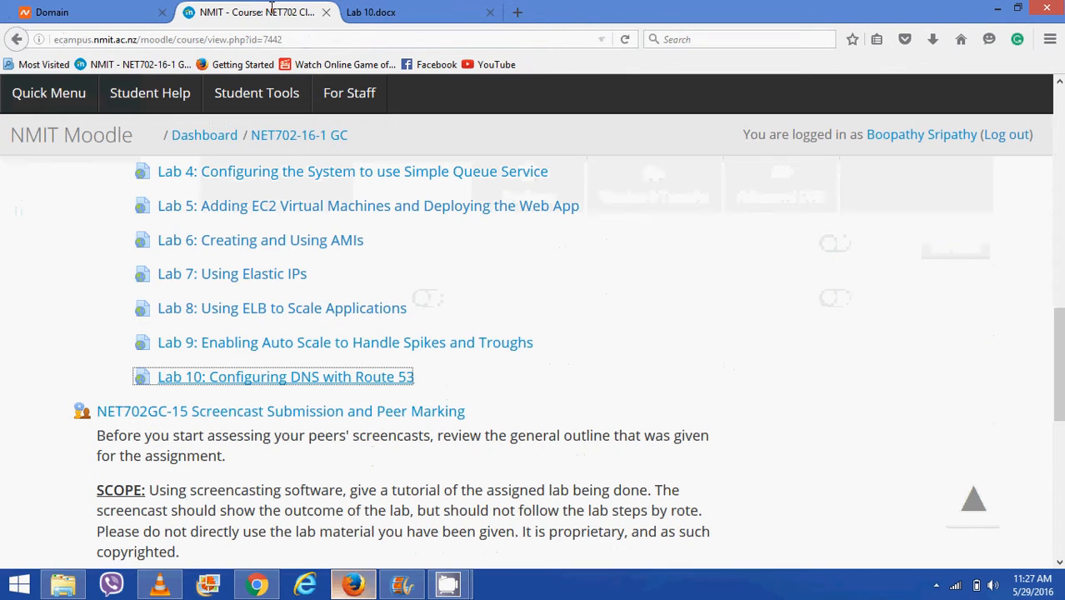
left_click(410, 10)
left_click(90, 13)
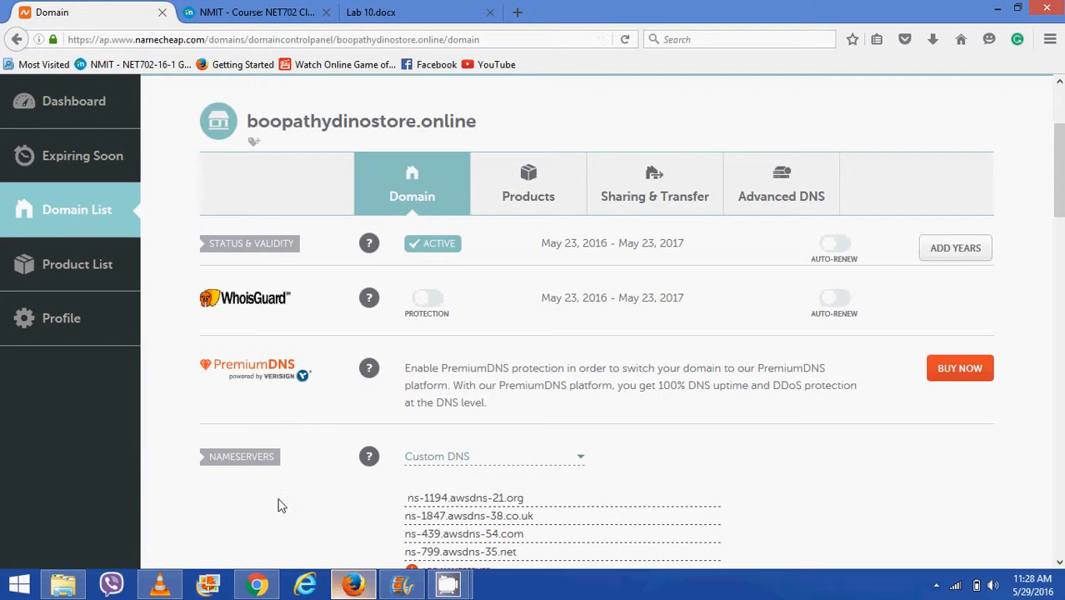
left_click(256, 583)
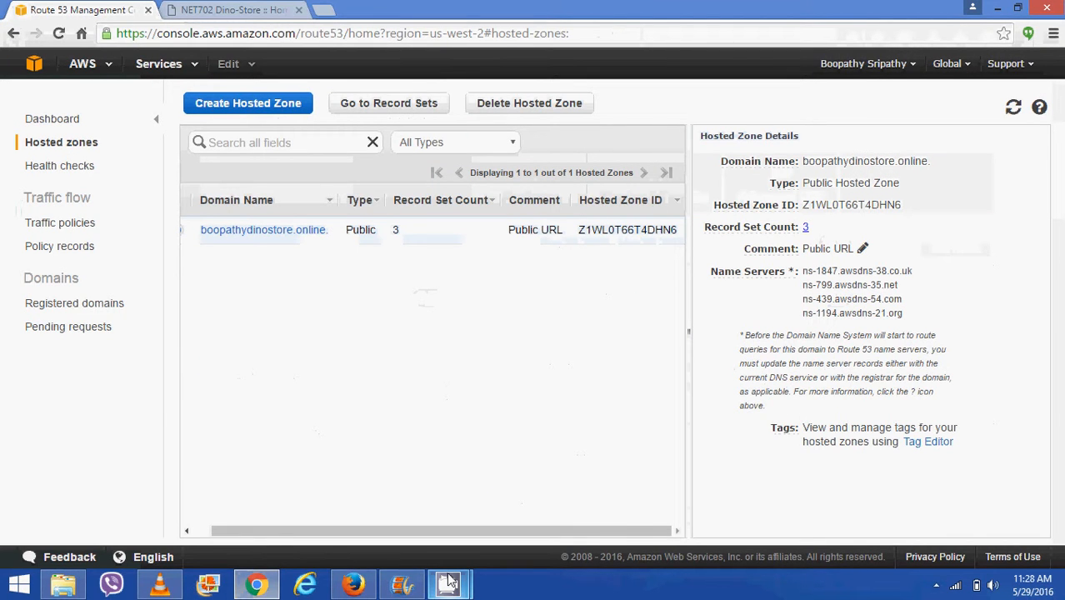
mouse_move(448, 584)
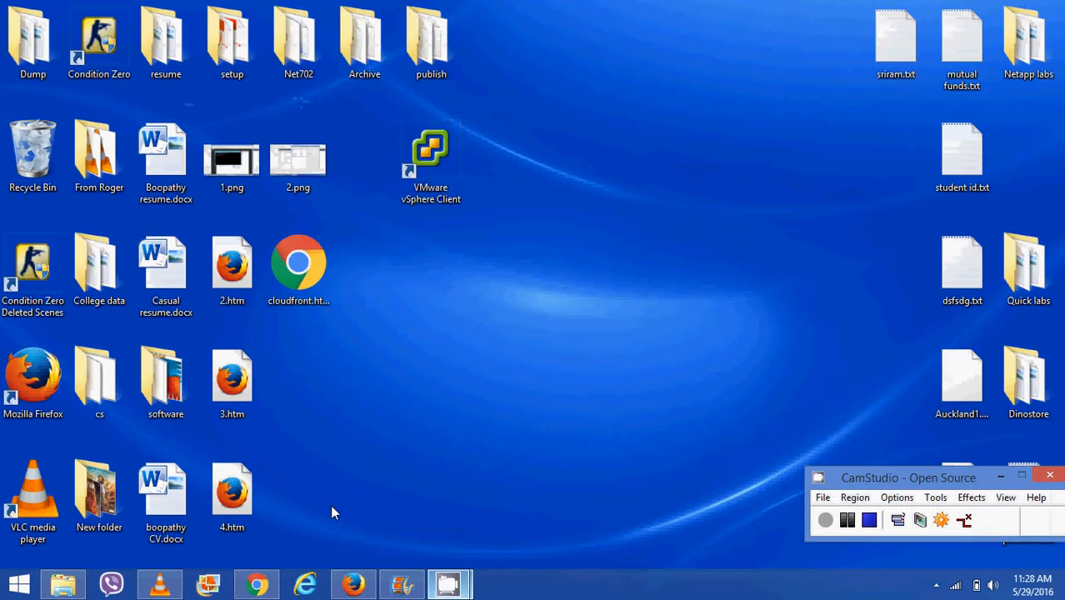
left_click(330, 504)
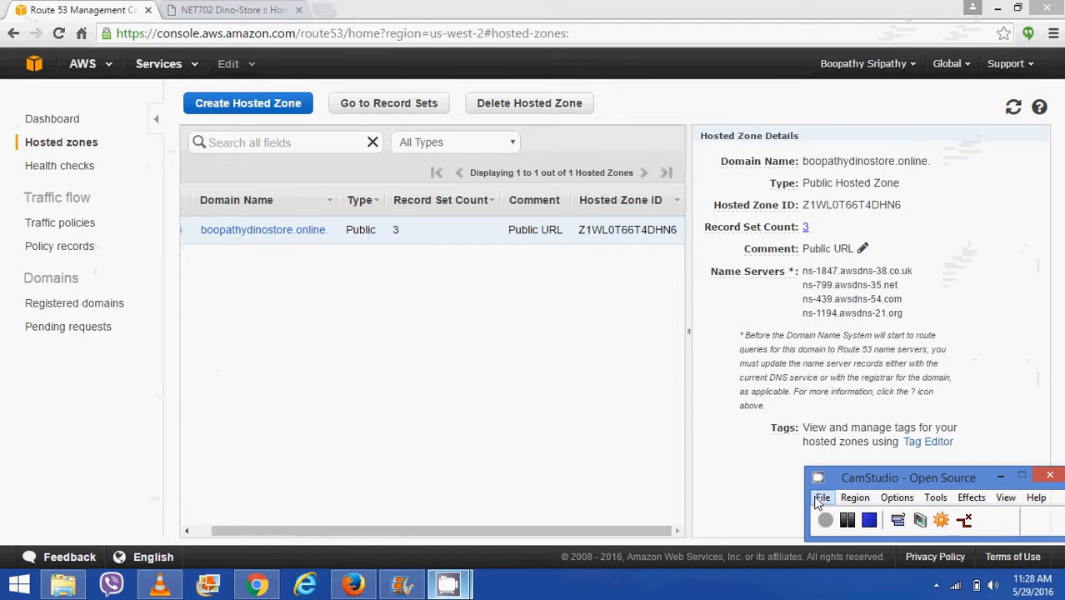
left_click(847, 520)
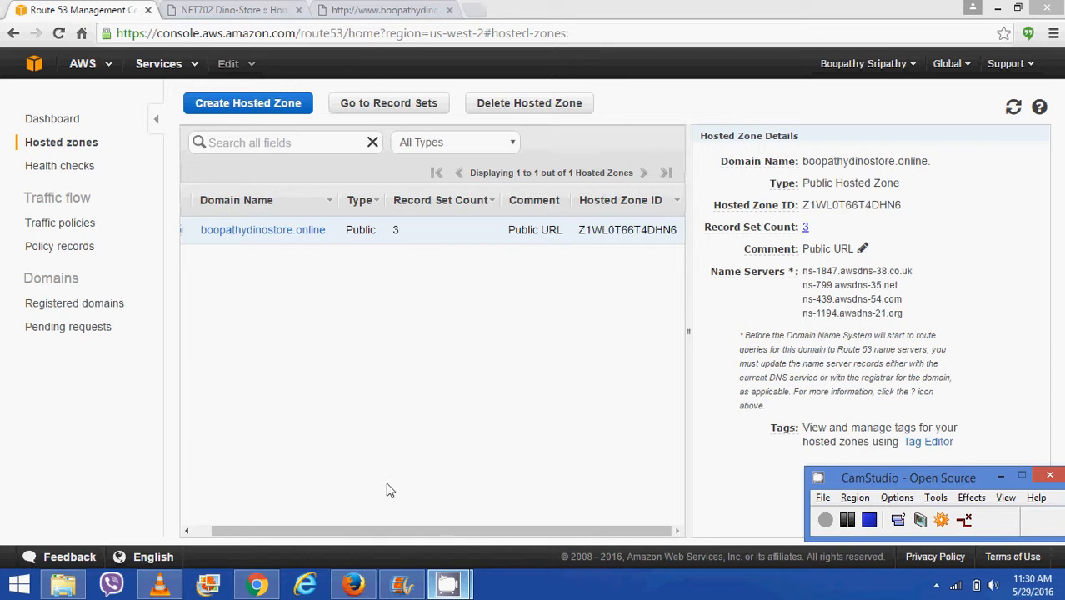
left_click(352, 585)
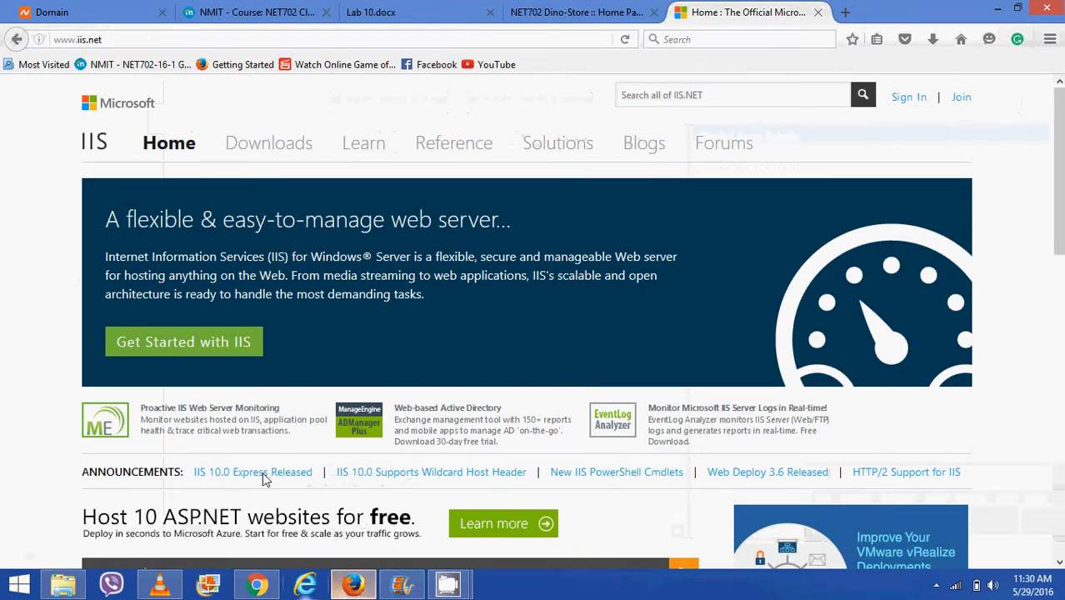
Switch to Chrome, leave Route 53 for the EC2 service and check the status of the instances.
left_click(265, 586)
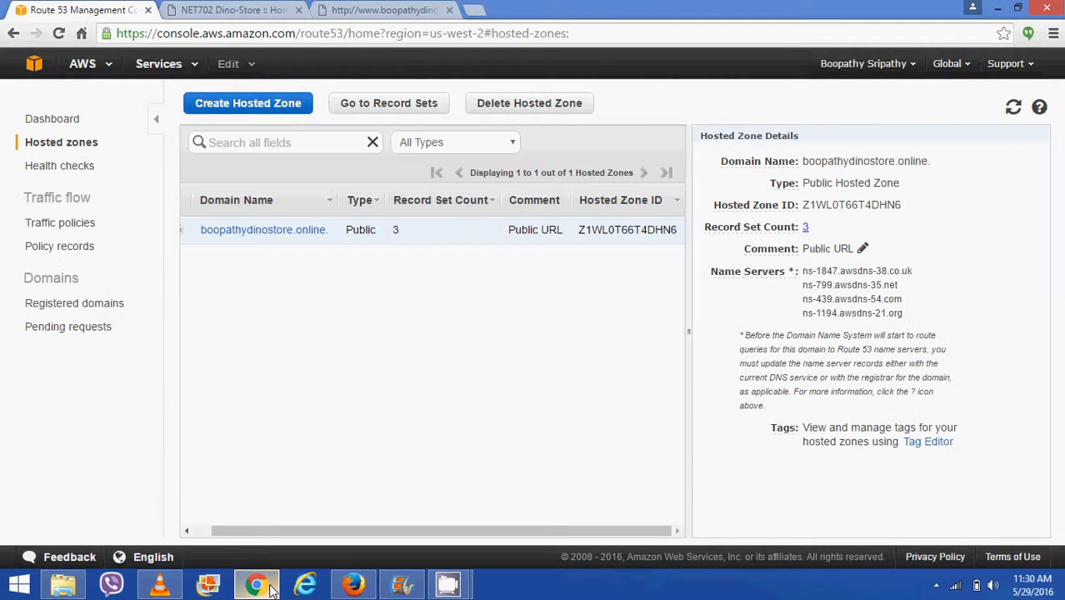
left_click(34, 69)
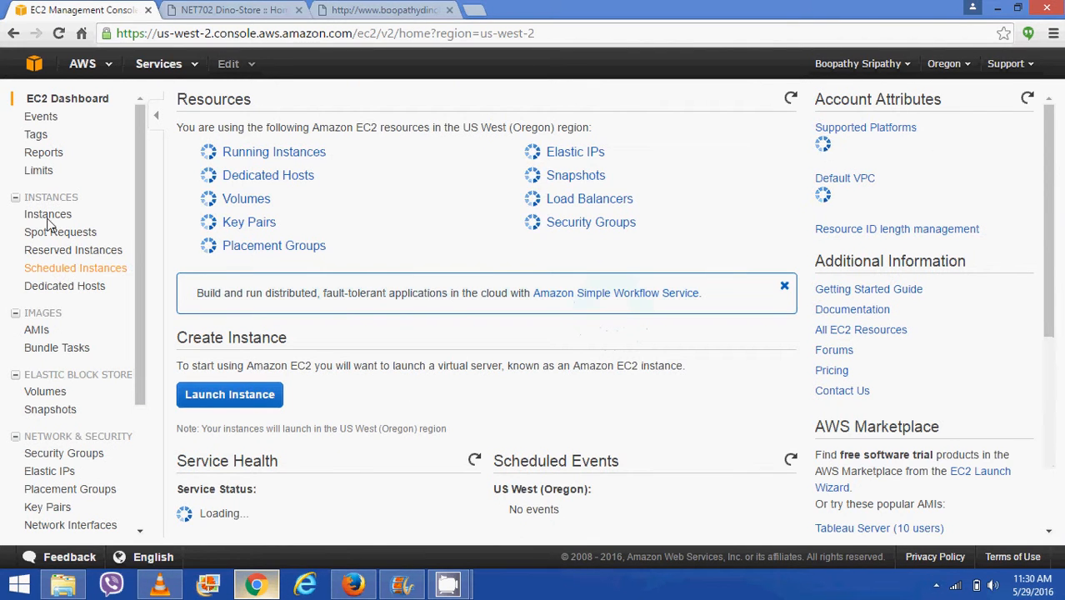
left_click(50, 217)
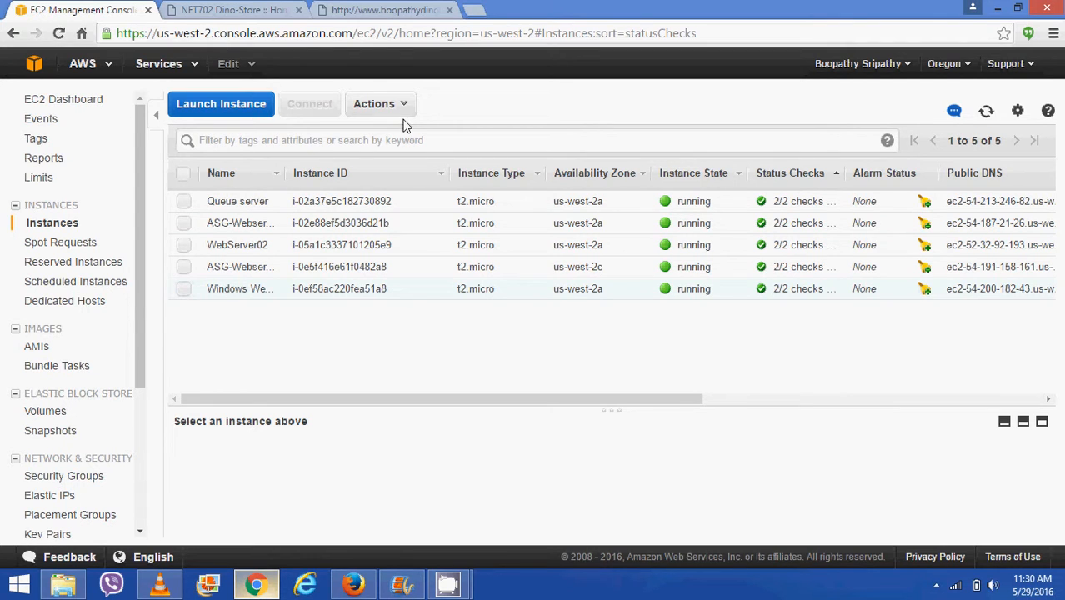
Switch to Firefox and load the root address of the Dino-Store domain over http.
left_click(355, 583)
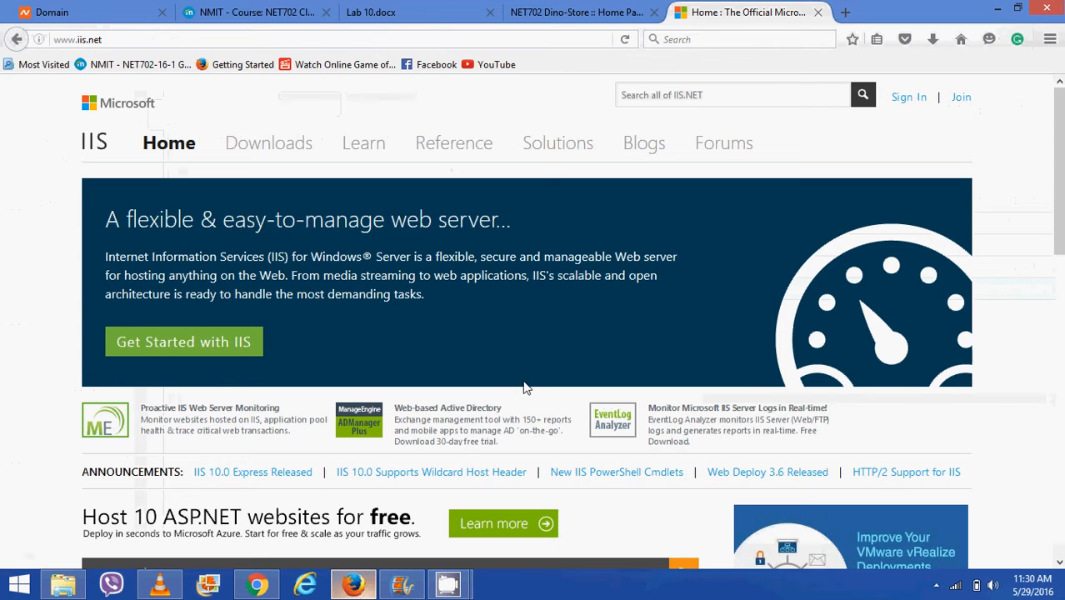
left_click(538, 46)
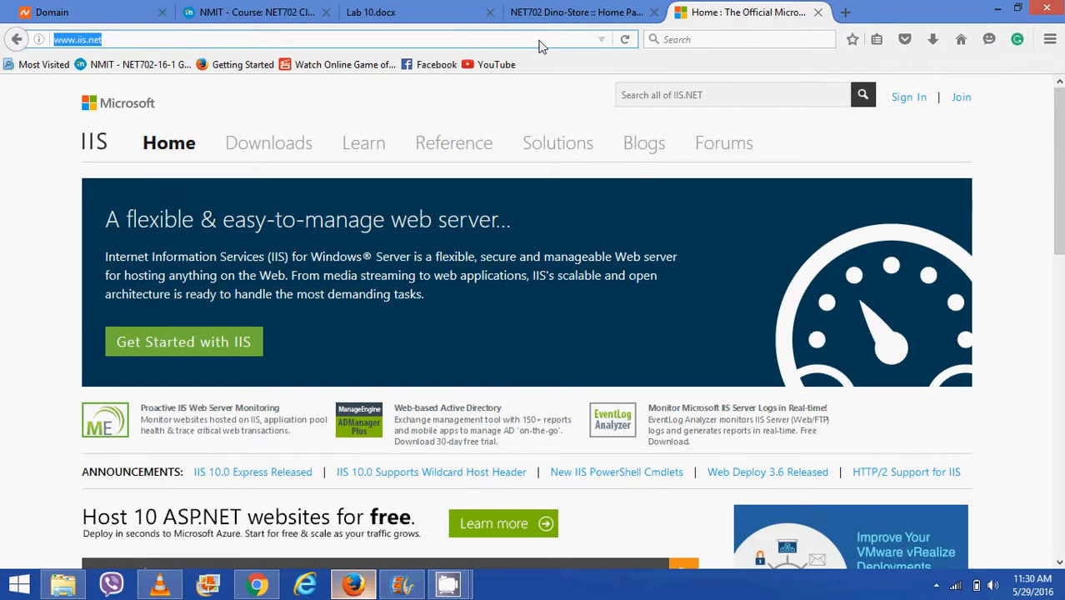
type("http://boopathydinostore.online/")
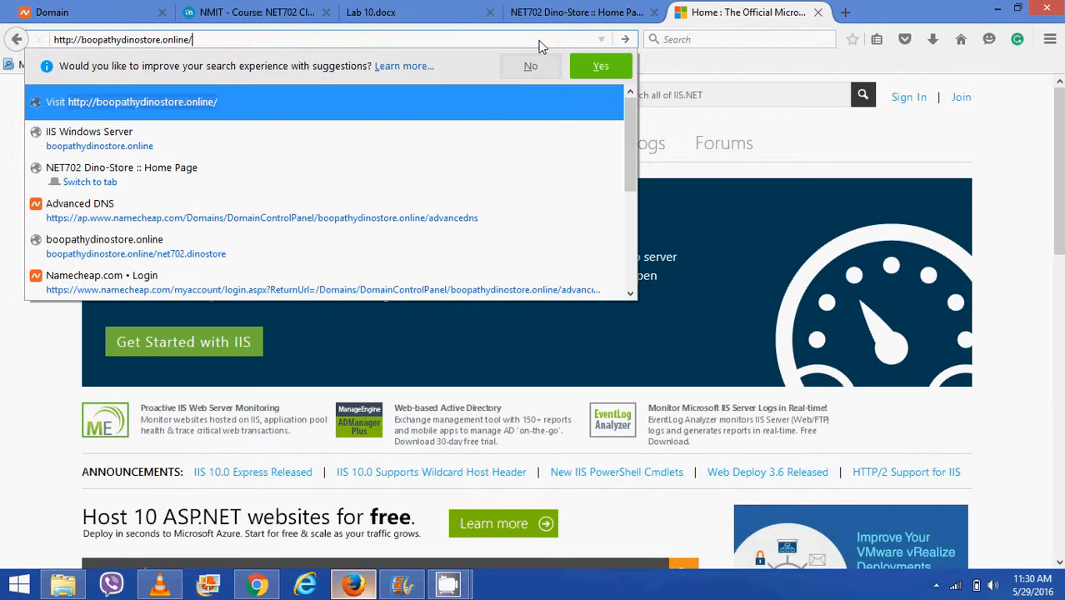
key("Return")
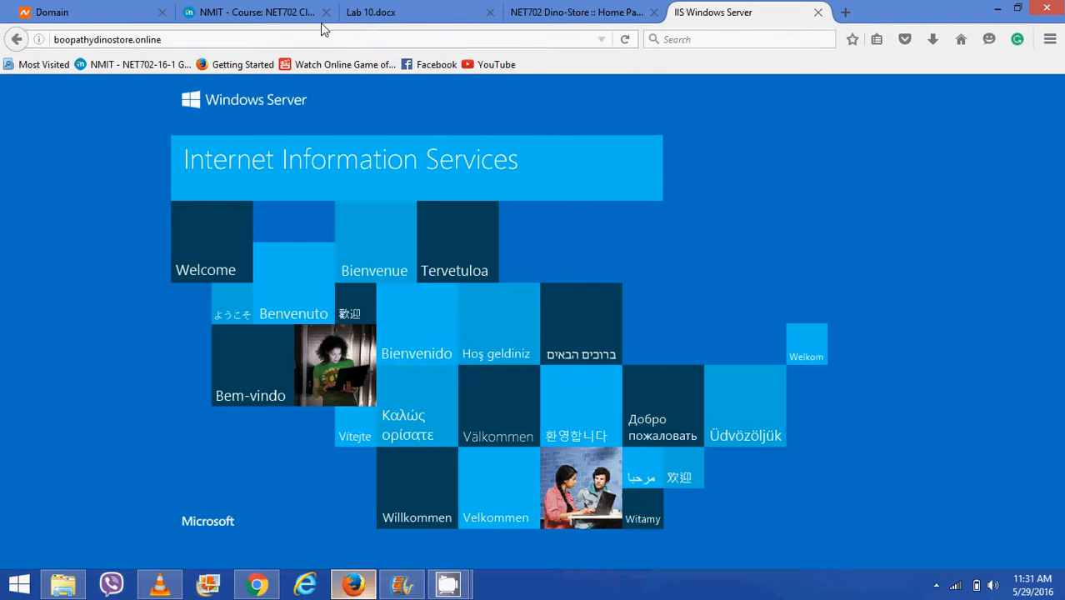
Extend the domain's address with the path /net702.dinostore/, load the page and look through the dinosaurs offered on it.
left_click(296, 42)
left_click(296, 43)
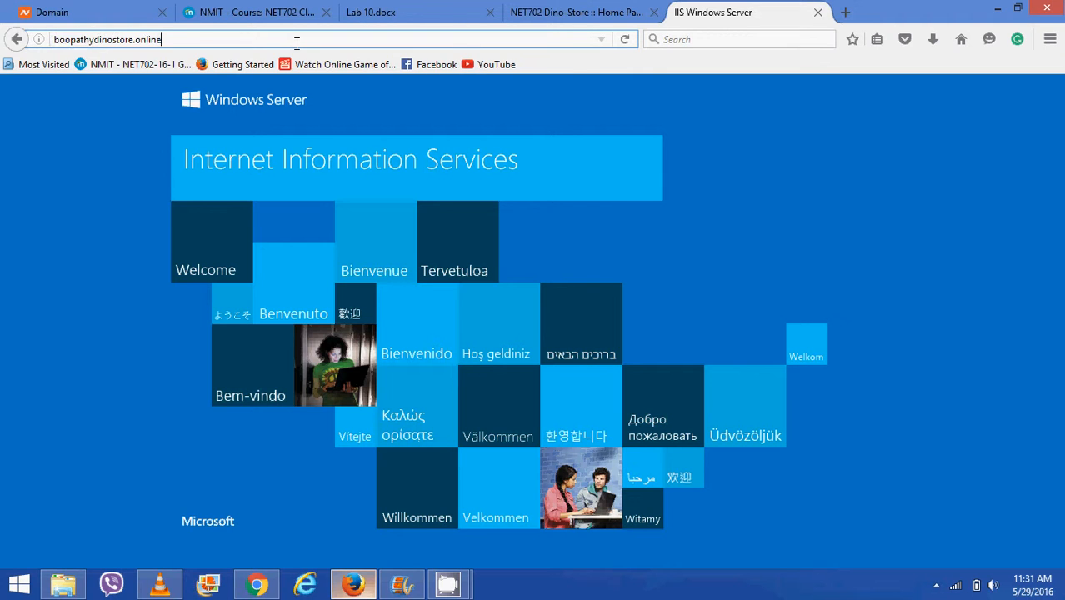
type("/")
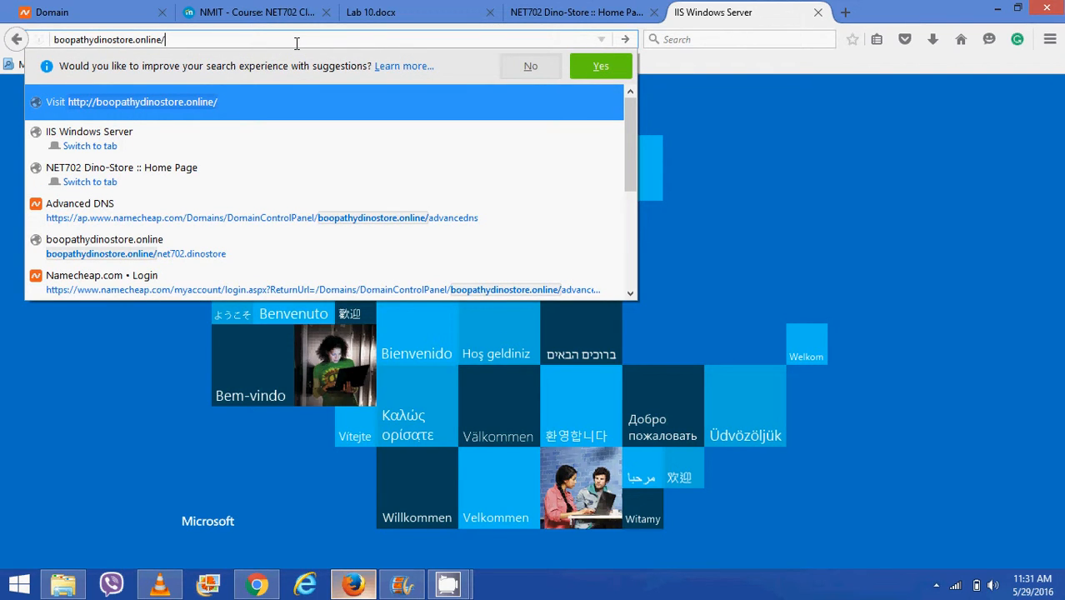
type("net702.dinostore/")
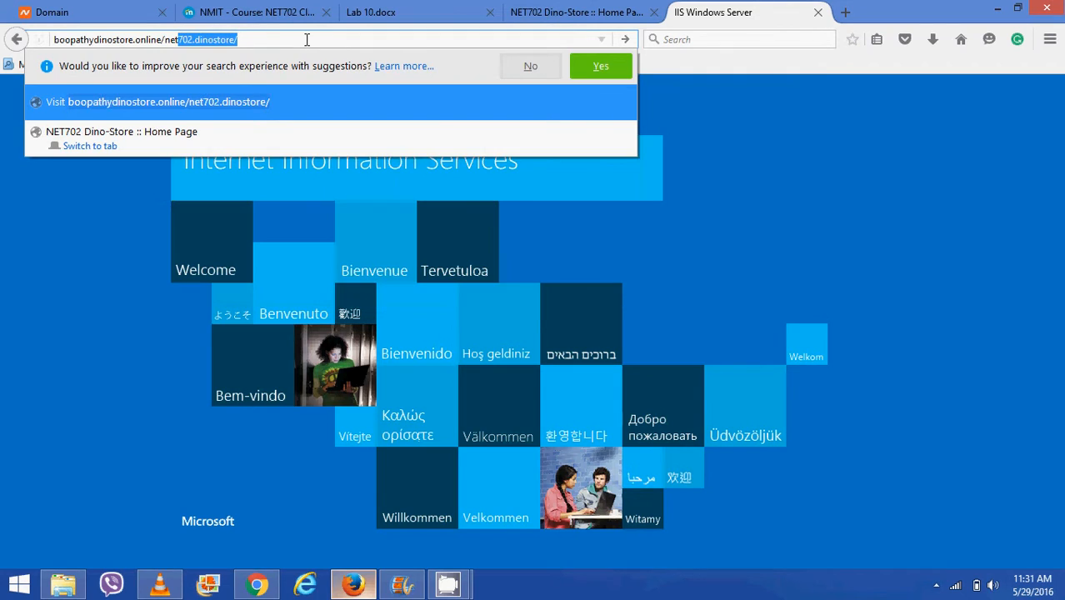
left_click(307, 40)
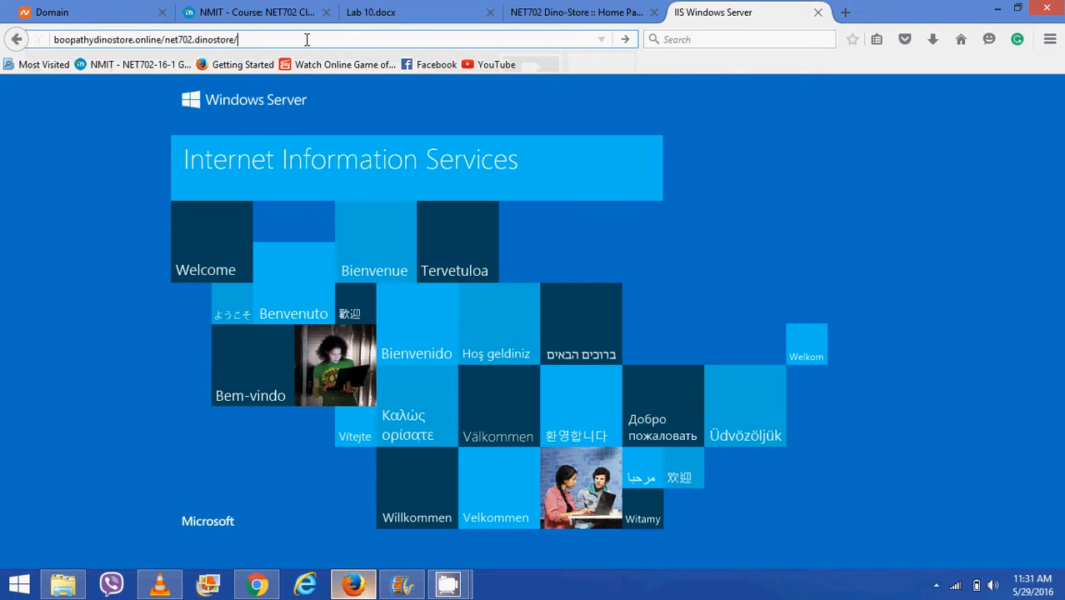
key("Return")
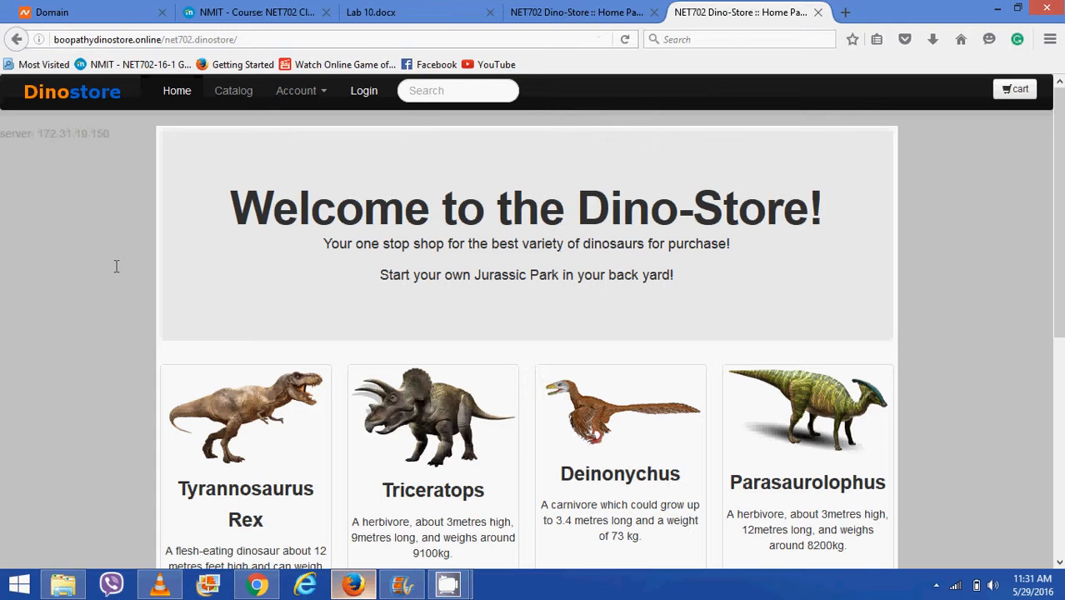
scroll(116, 273, "down", 2)
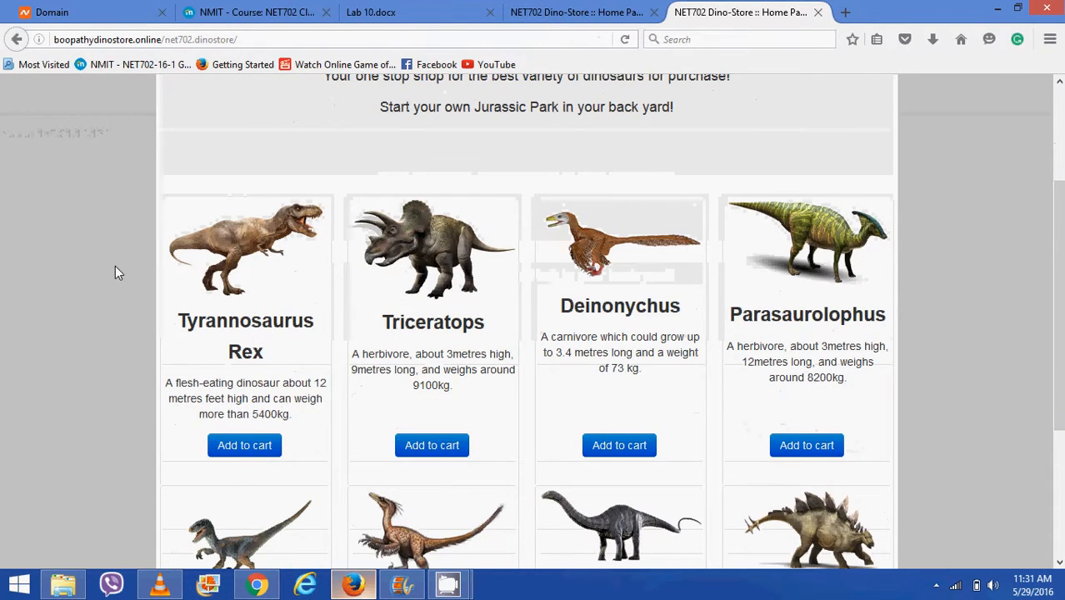
scroll(117, 273, "down", 2)
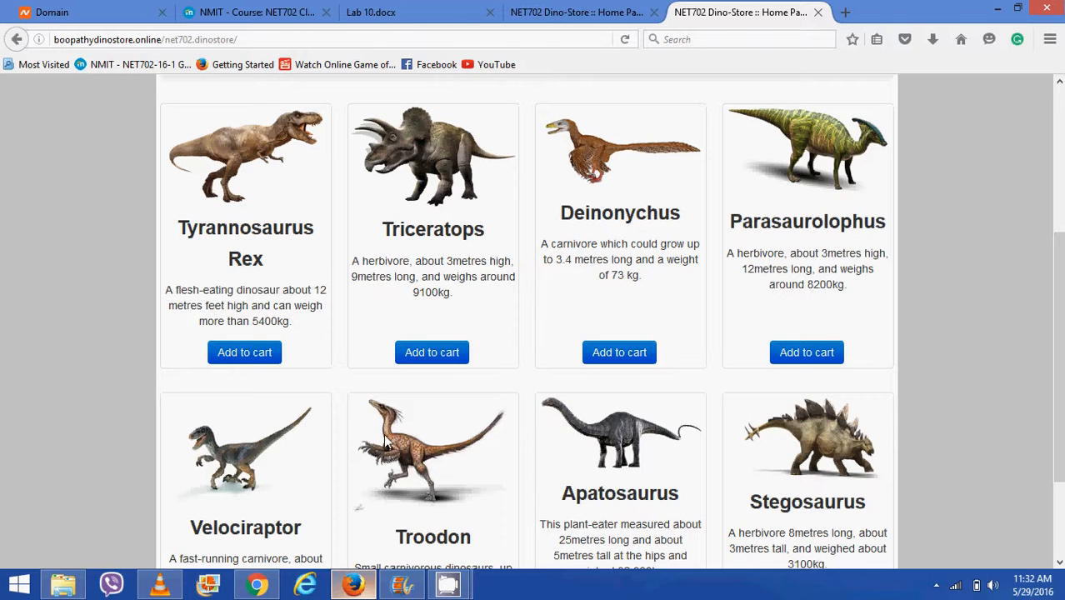
mouse_move(456, 590)
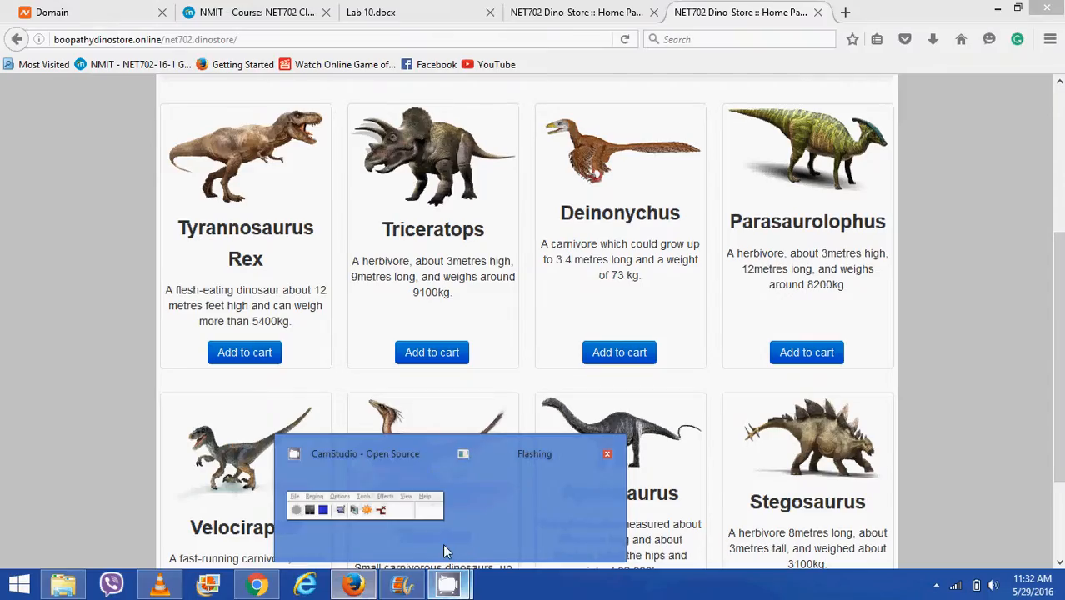